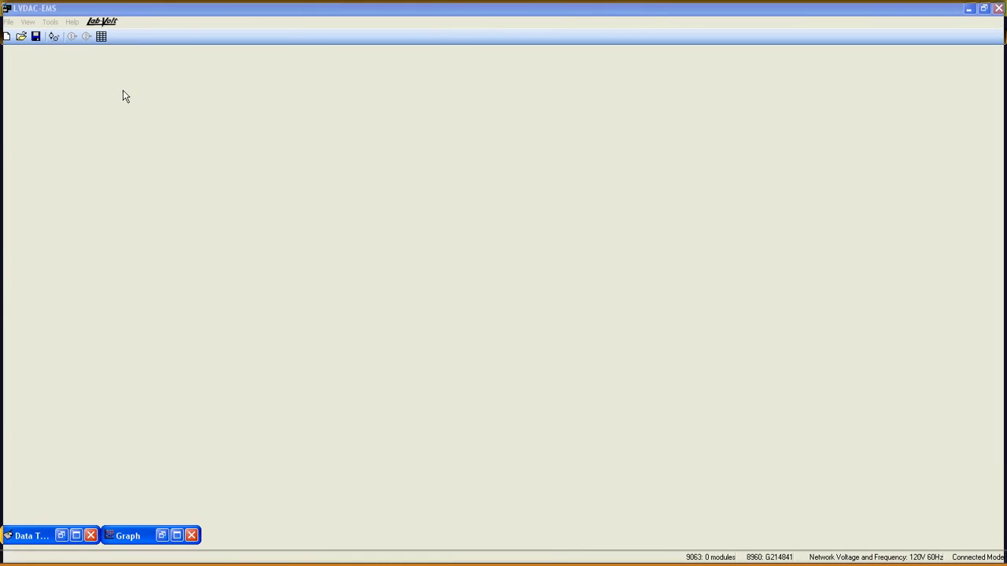
Open the Four-Quadrant Dynamometer window and select the Speed Sweep function
{"action": "left_click", "coordinate": [54, 36]}
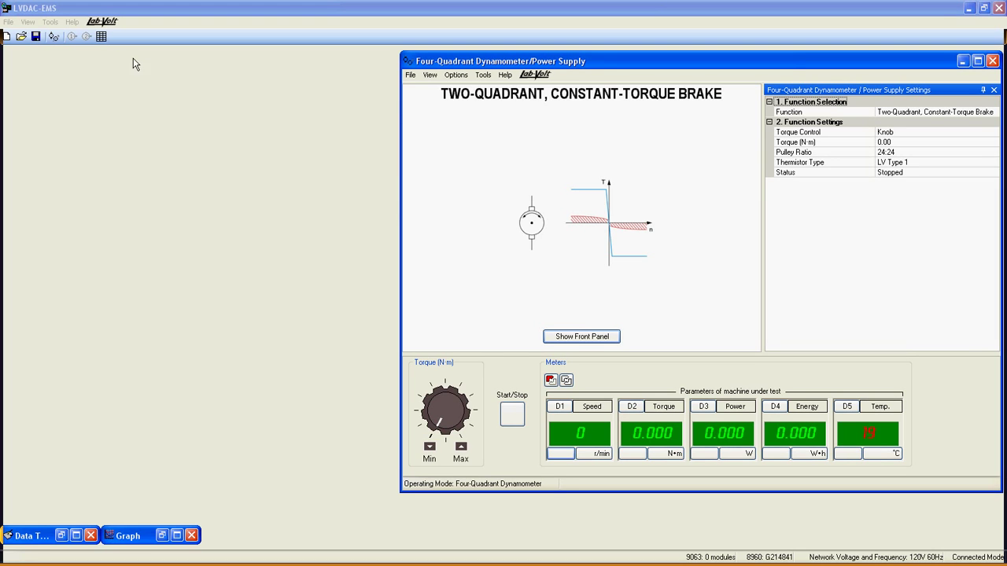
{"action": "left_click", "coordinate": [983, 112]}
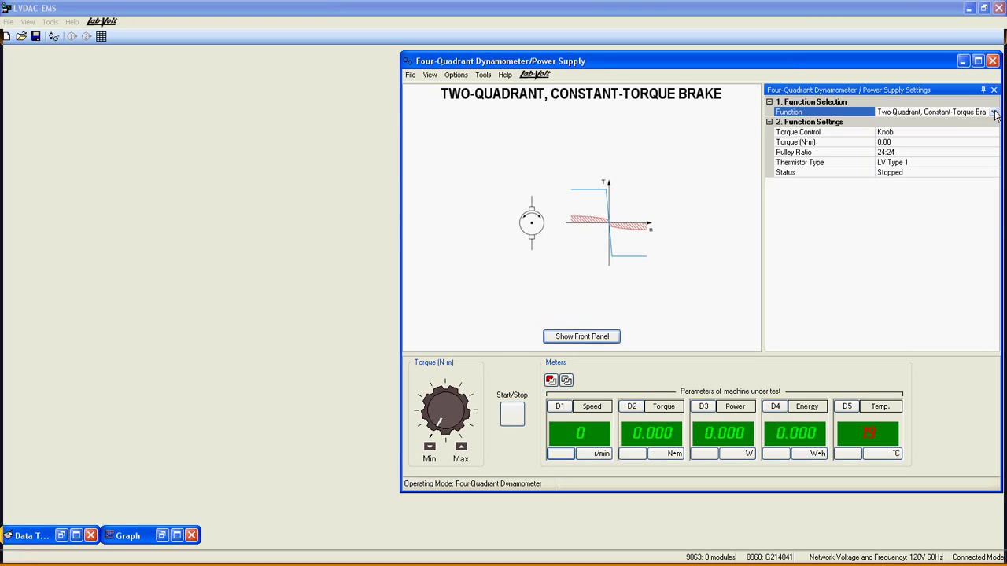
{"action": "left_click", "coordinate": [993, 112]}
{"action": "left_click", "coordinate": [861, 198]}
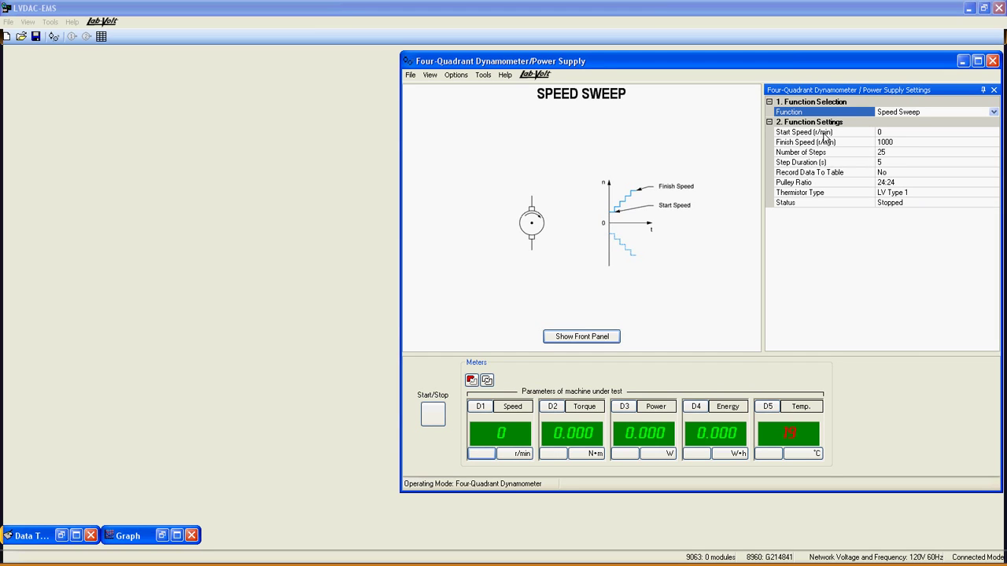
Set Start Speed to 1800, Finish Speed to 0 and Number of Steps to 10
{"action": "left_click", "coordinate": [888, 131]}
{"action": "key", "text": "BackSpace"}
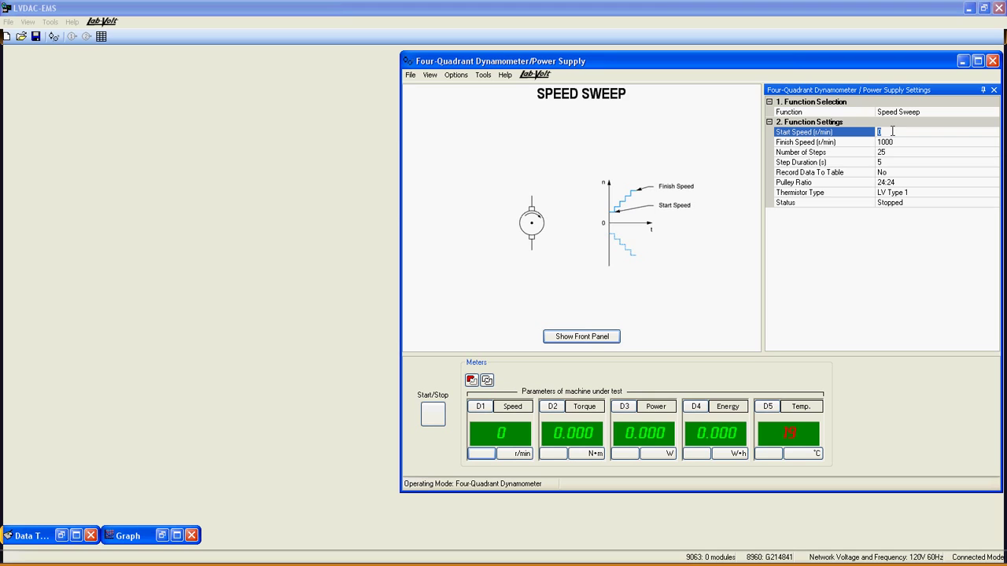
{"action": "type", "text": "1800"}
{"action": "left_click", "coordinate": [896, 142]}
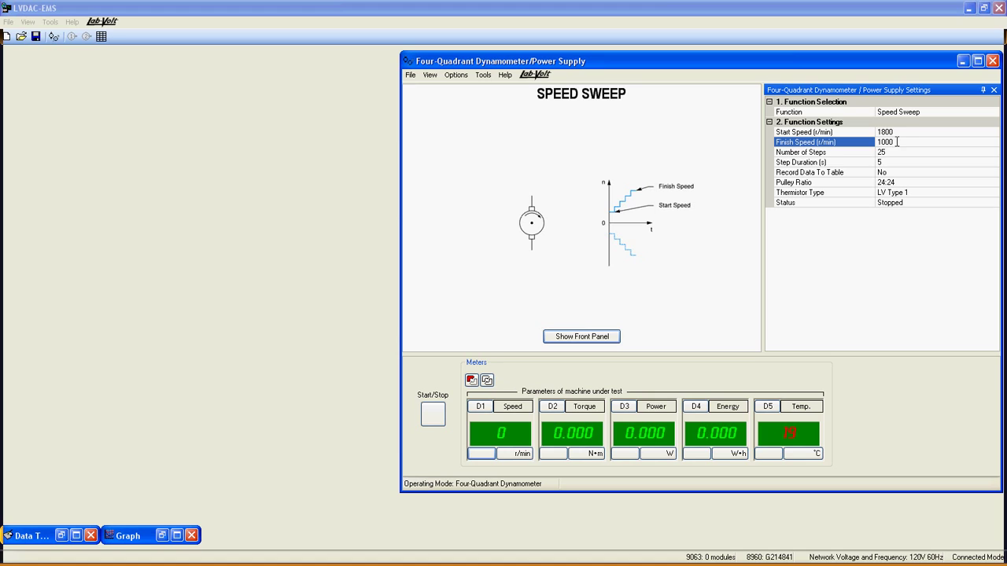
{"action": "left_click_drag", "start_coordinate": [895, 142], "coordinate": [877, 142]}
{"action": "key", "text": "BackSpace"}
{"action": "type", "text": "0"}
{"action": "left_click", "coordinate": [894, 153]}
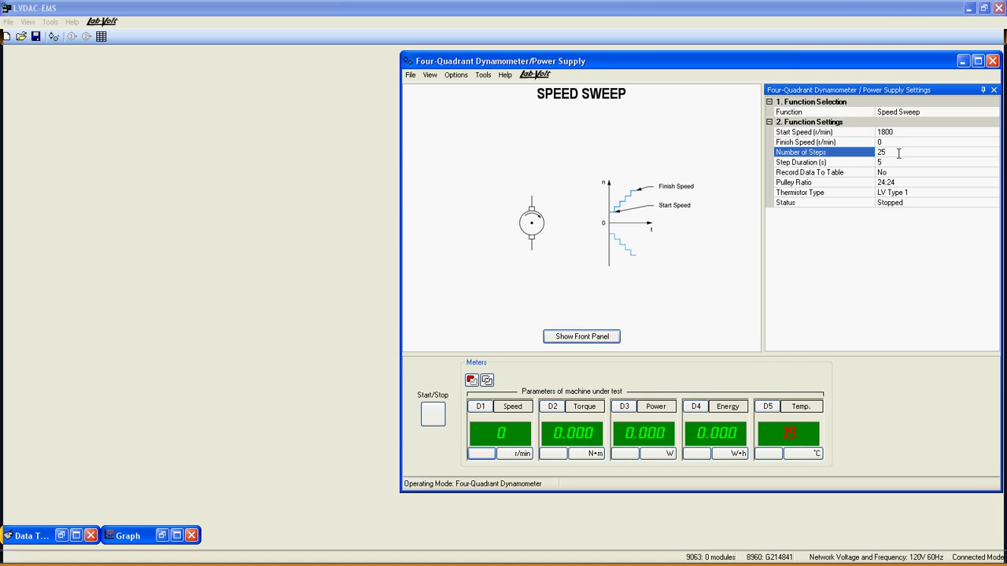
{"action": "key", "text": "BackSpace"}
{"action": "key", "text": "BackSpace"}
{"action": "type", "text": "10"}
{"action": "left_click", "coordinate": [902, 162]}
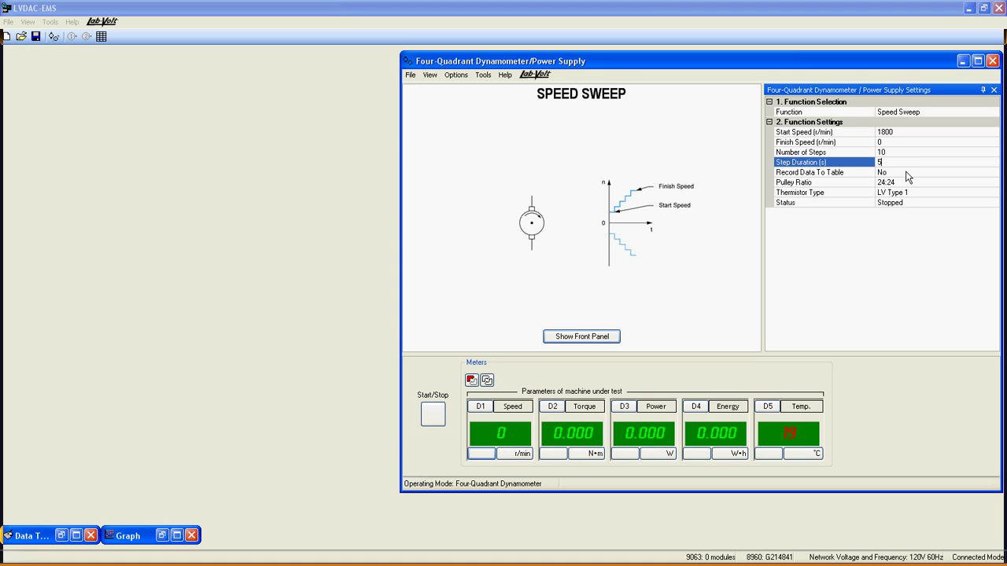
Set Record Data To Table to Yes and keep the Pulley Ratio at 24:24
{"action": "left_click", "coordinate": [905, 172]}
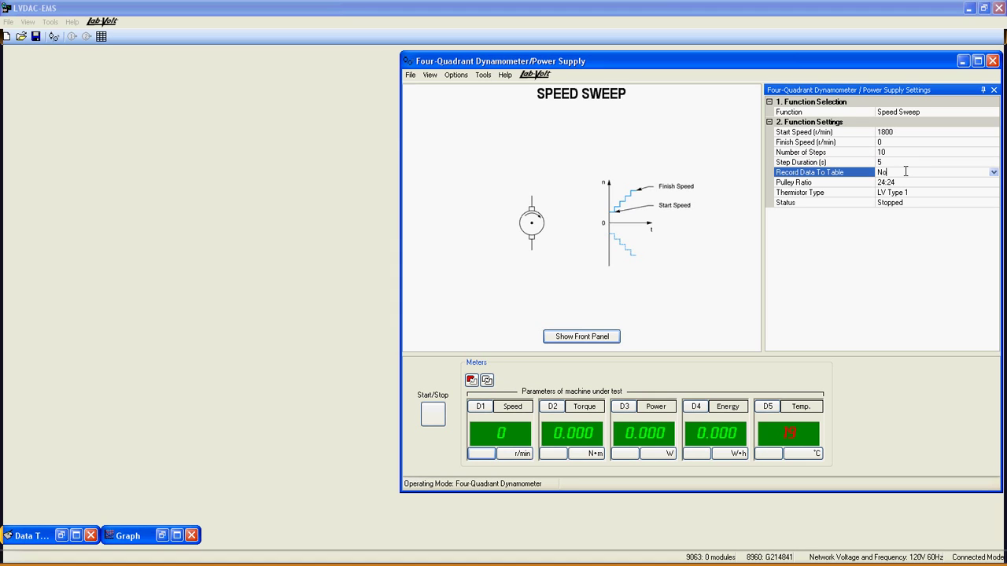
{"action": "left_click", "coordinate": [993, 173]}
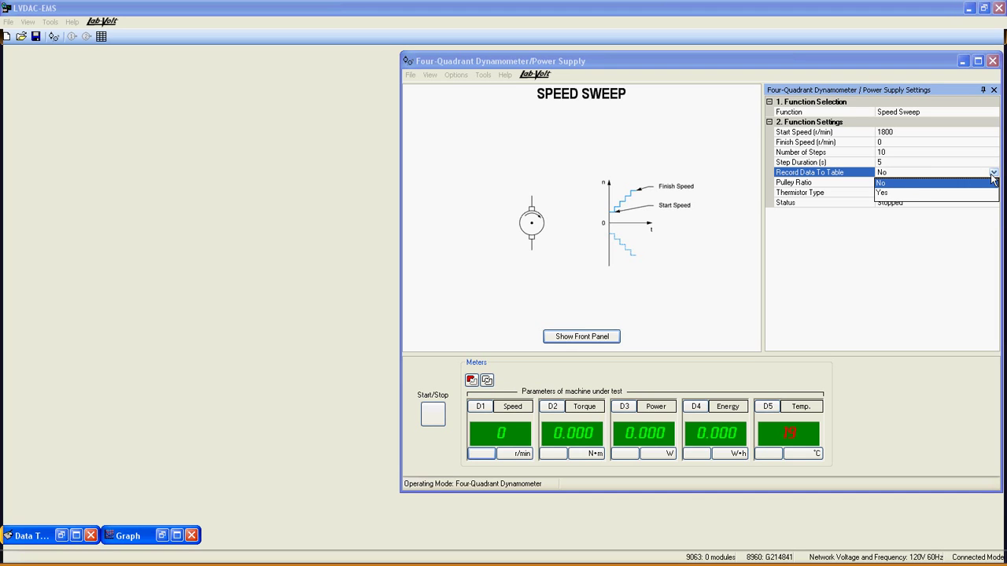
{"action": "left_click", "coordinate": [884, 194]}
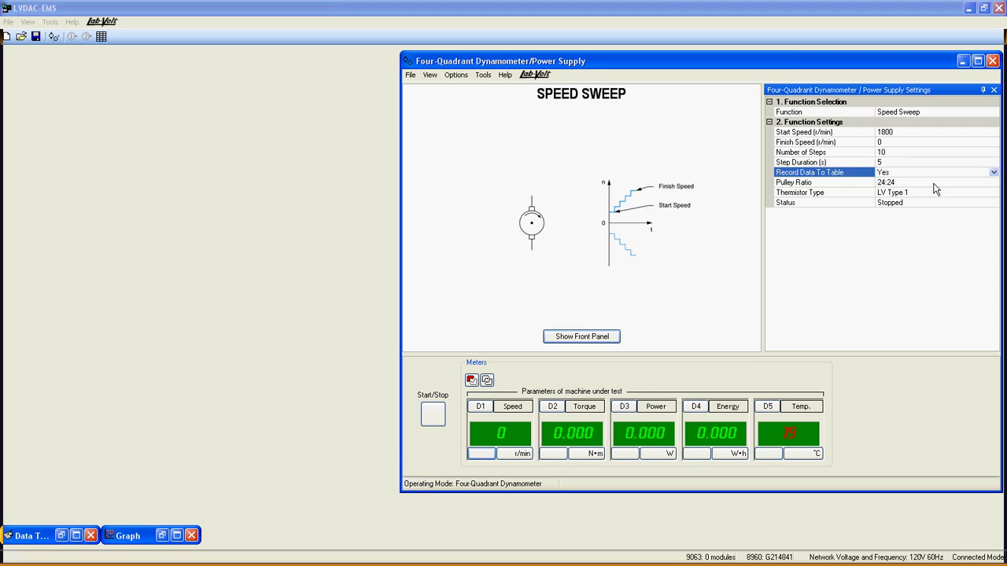
{"action": "left_click", "coordinate": [934, 185]}
{"action": "left_click", "coordinate": [993, 183]}
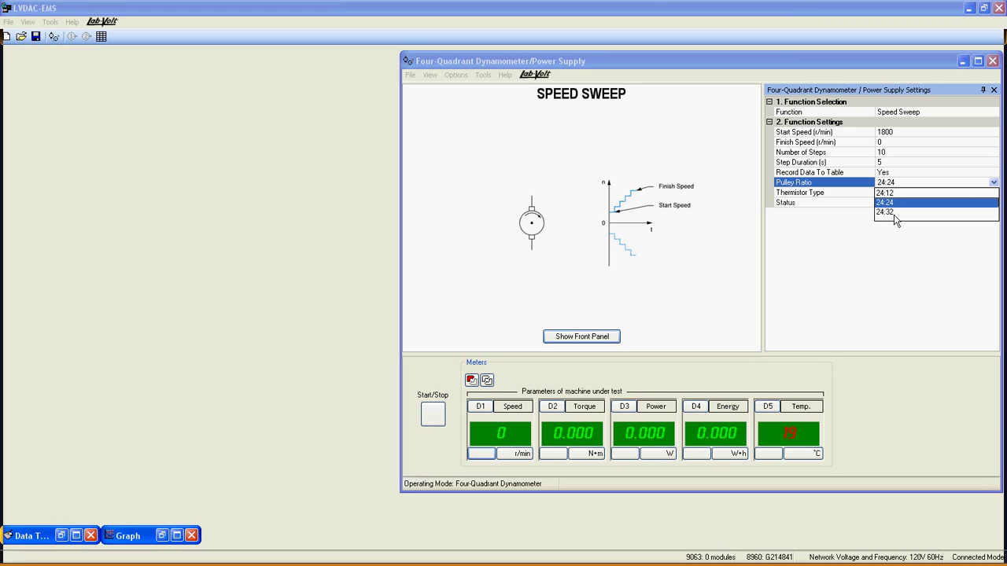
{"action": "left_click", "coordinate": [891, 204]}
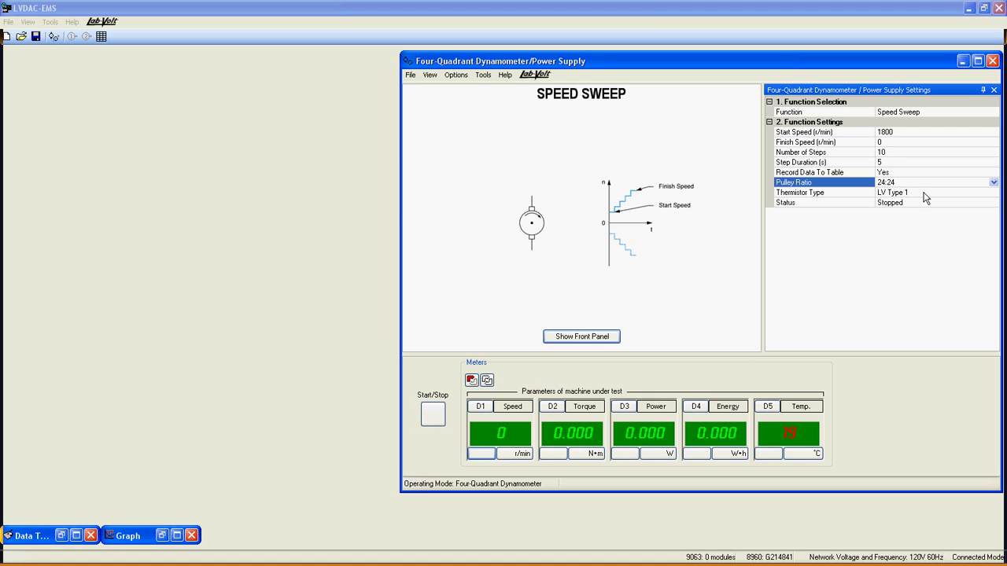
{"action": "left_click", "coordinate": [925, 192]}
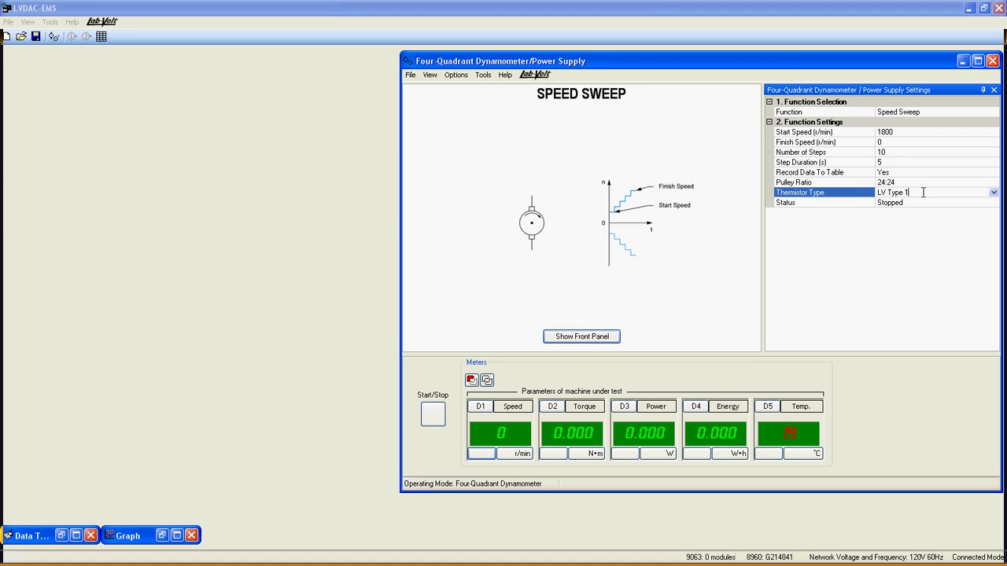
{"action": "left_click", "coordinate": [993, 193]}
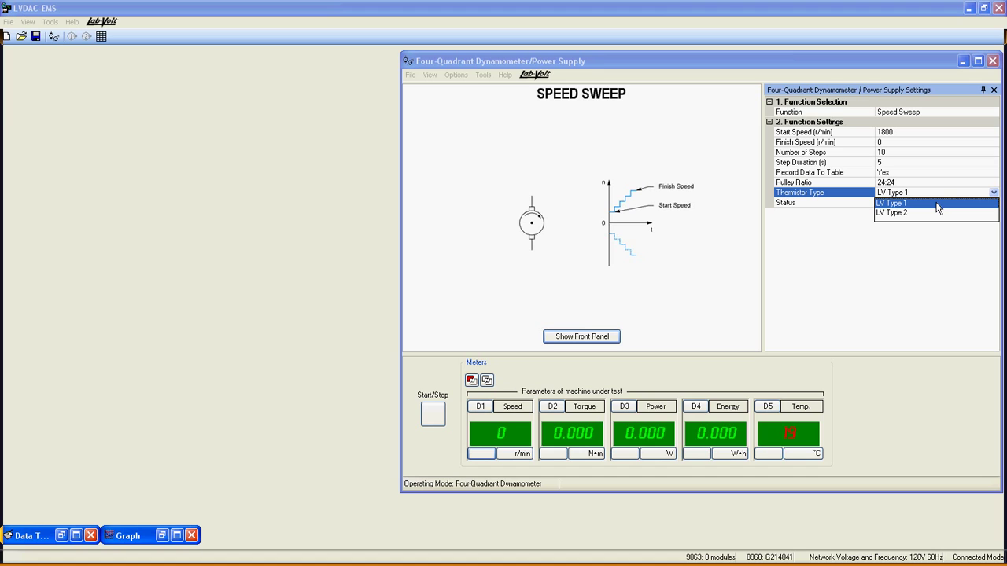
{"action": "left_click", "coordinate": [900, 204]}
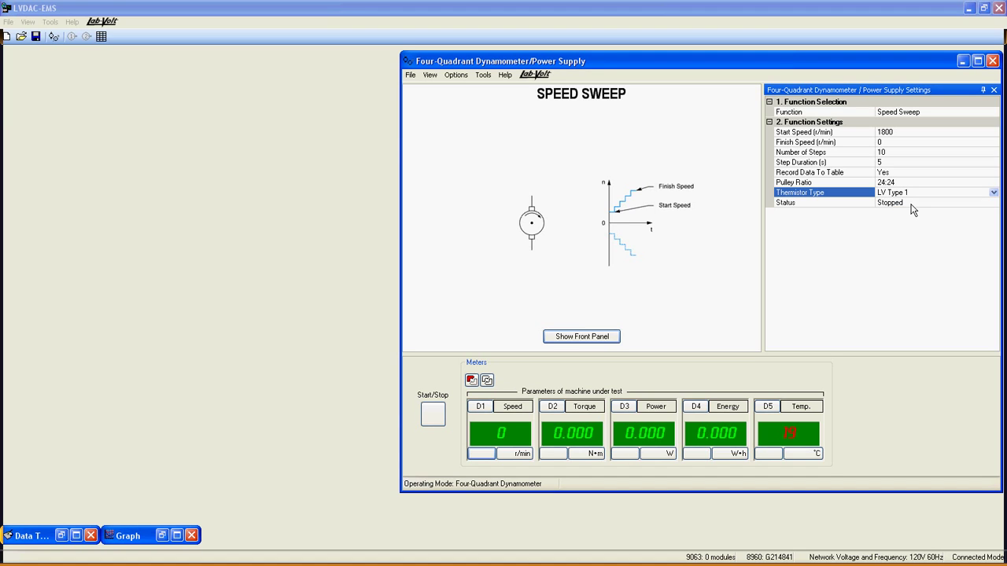
{"action": "left_click", "coordinate": [912, 203]}
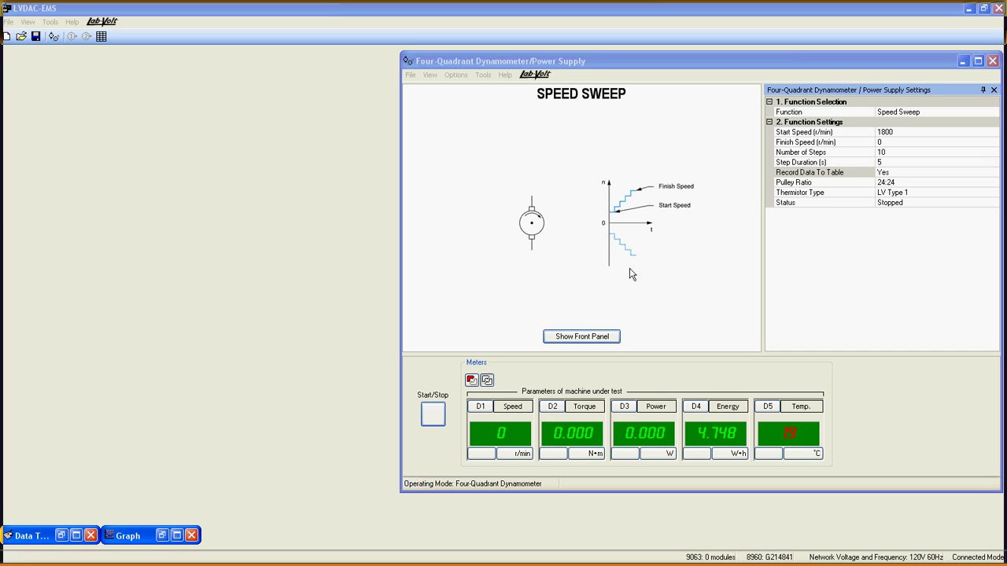
Restore the Data Table and Graph windows, with the empty Data Table in front
{"action": "left_click", "coordinate": [61, 535]}
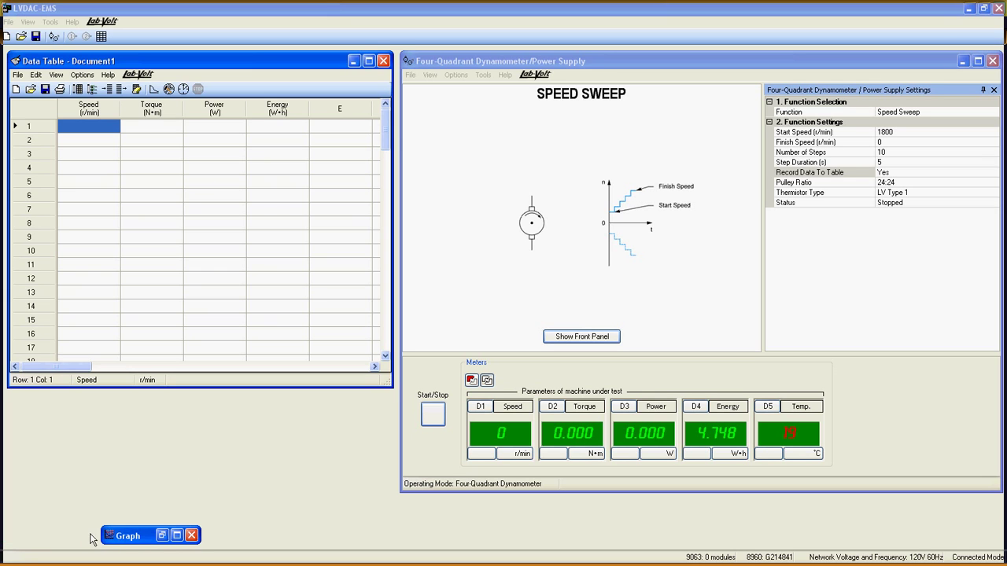
{"action": "left_click", "coordinate": [162, 536]}
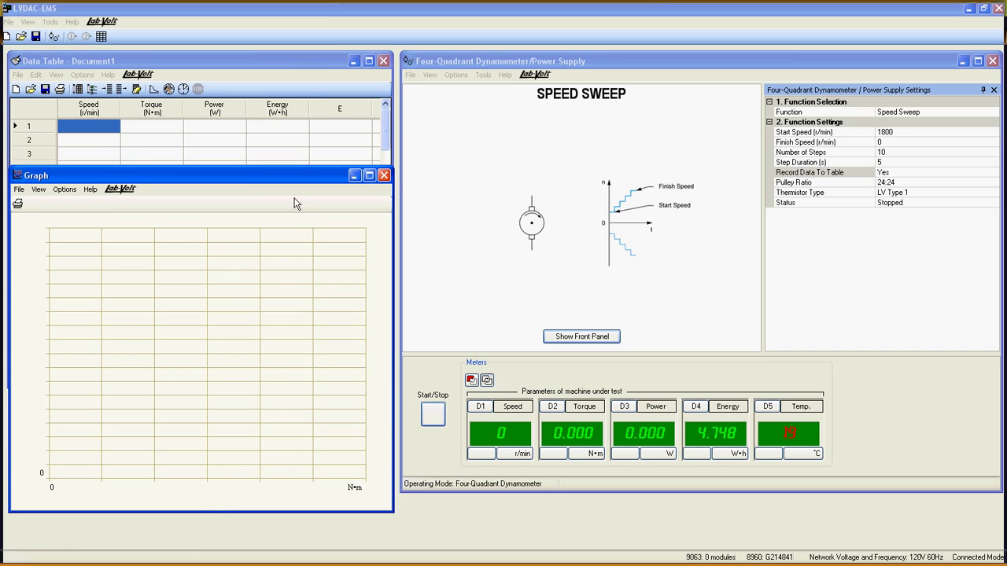
{"action": "left_click", "coordinate": [316, 65]}
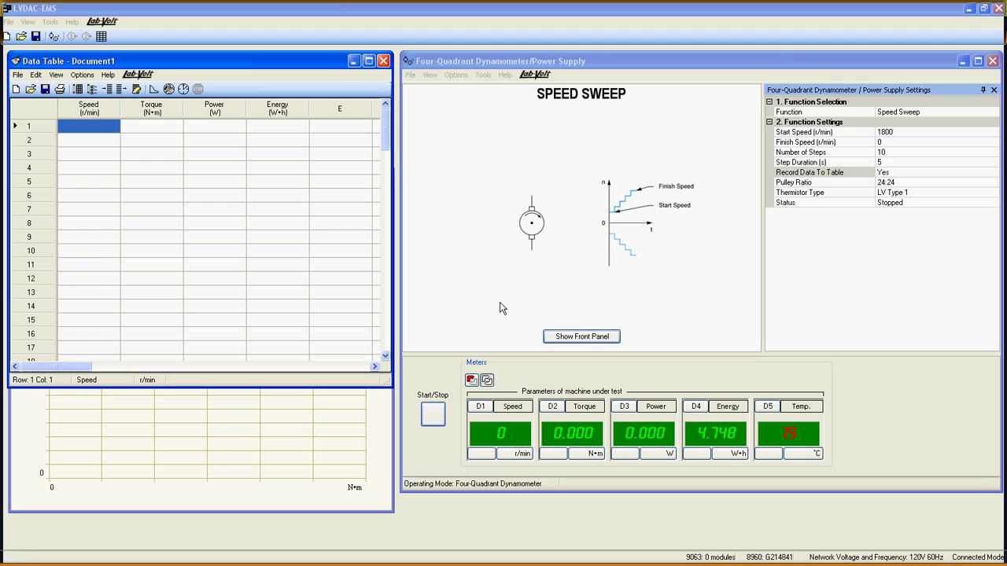
{"action": "left_click", "coordinate": [900, 134]}
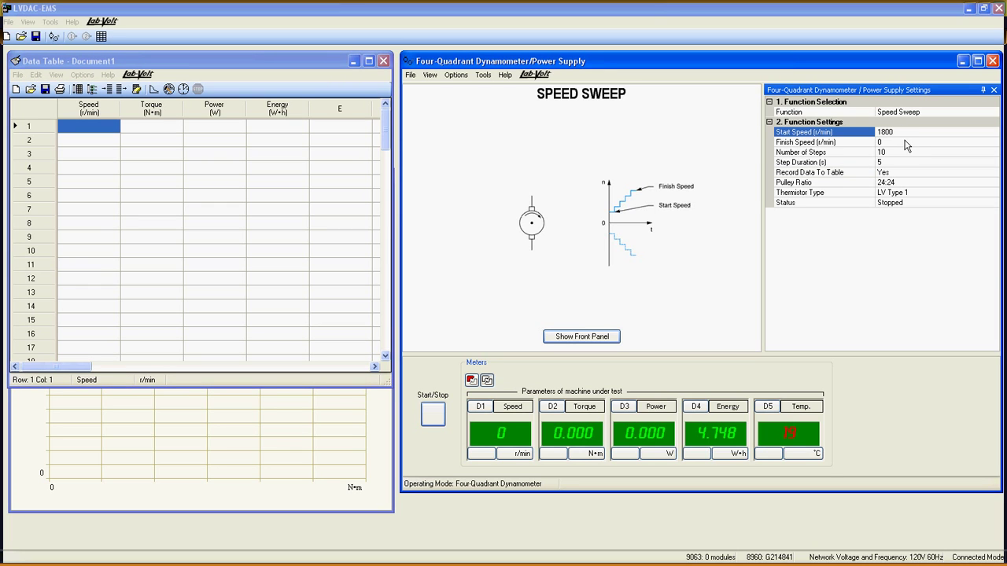
{"action": "left_click", "coordinate": [904, 142]}
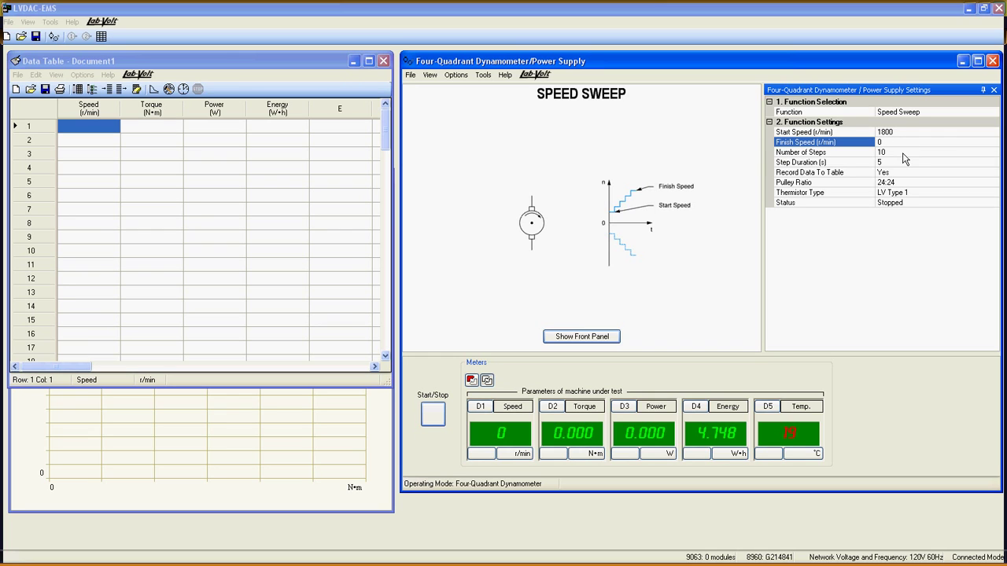
{"action": "left_click", "coordinate": [902, 152]}
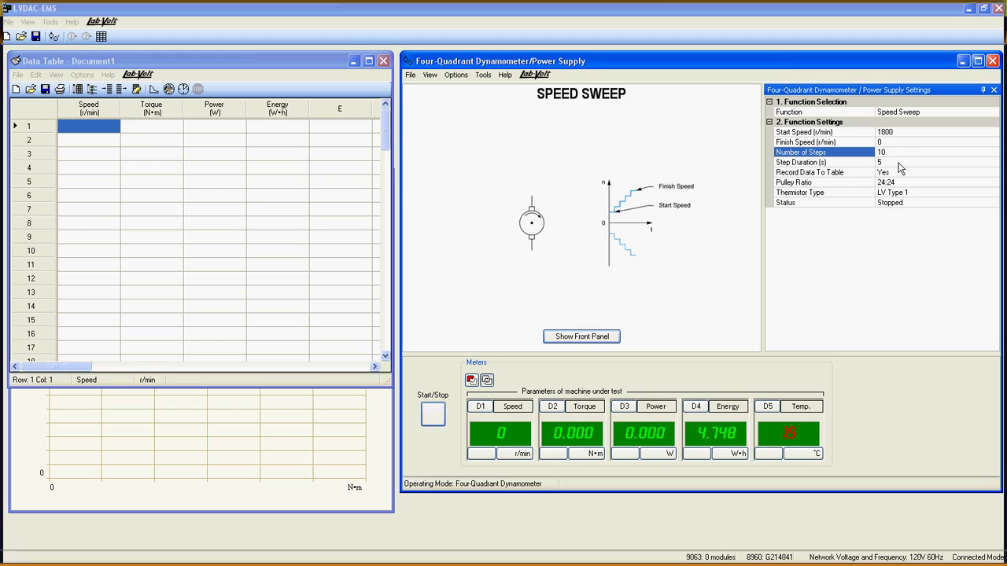
{"action": "left_click", "coordinate": [898, 162]}
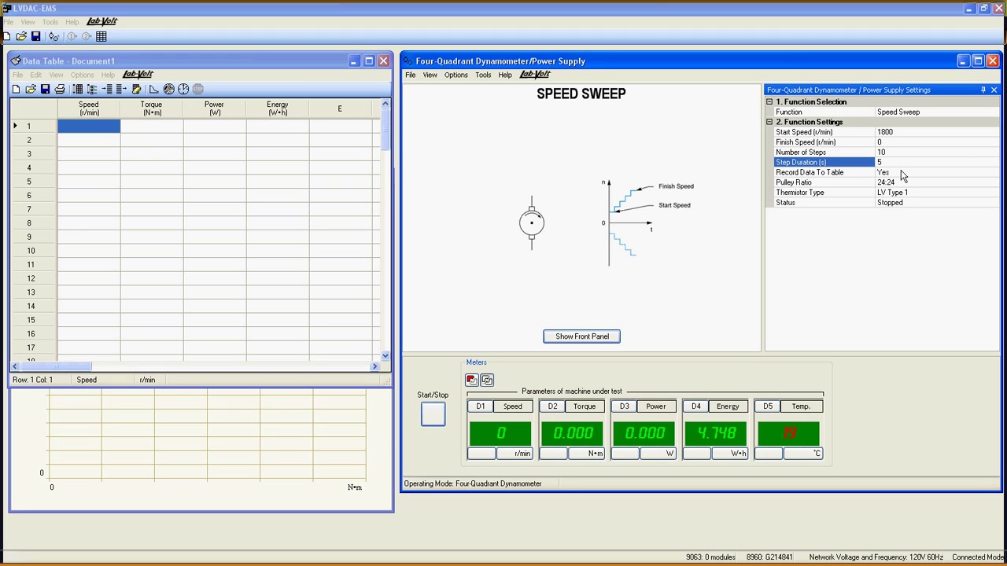
{"action": "left_click", "coordinate": [901, 173]}
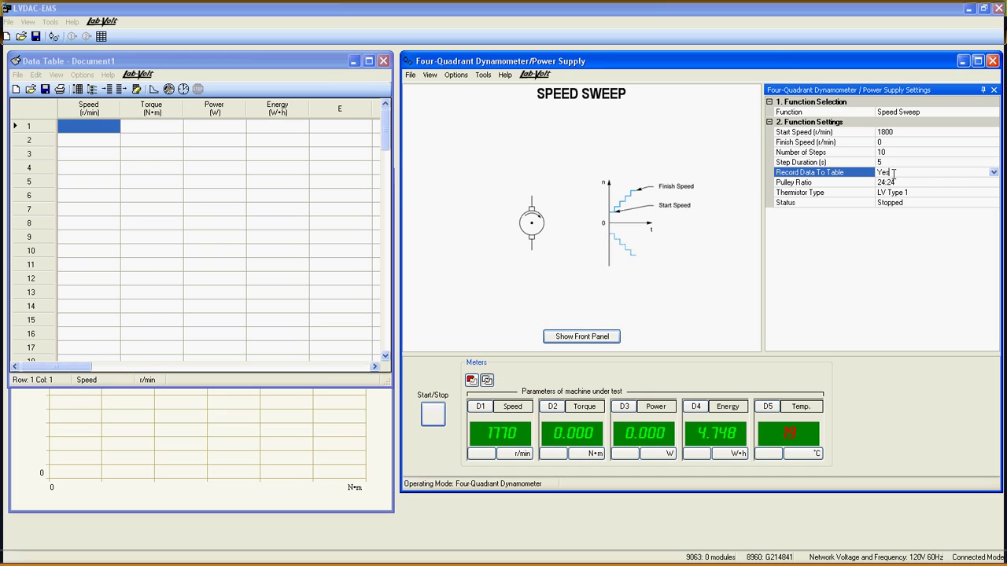
Start the speed sweep and bring the Graph window forward to watch the curve
{"action": "left_click", "coordinate": [431, 417]}
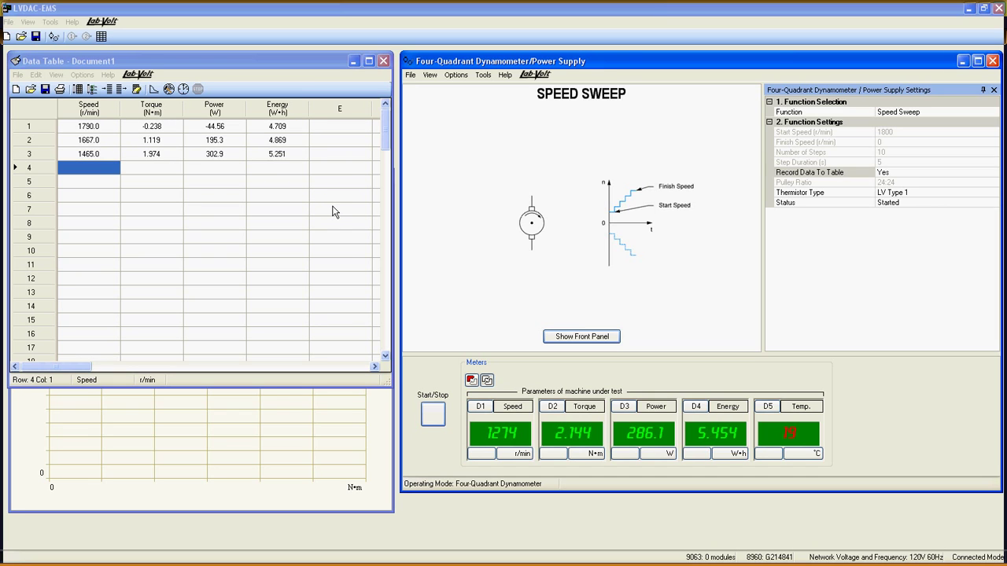
{"action": "left_click", "coordinate": [378, 424]}
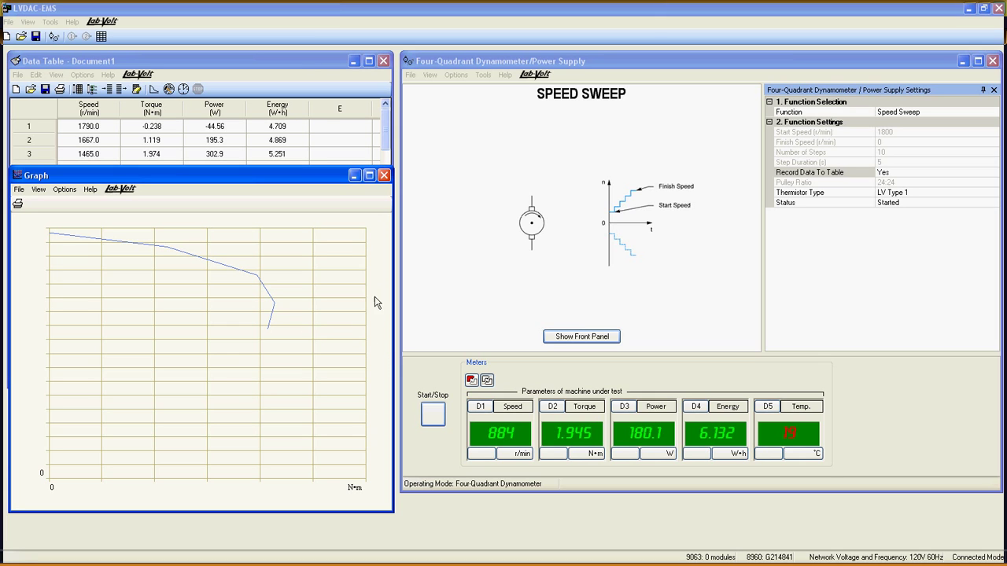
Check the recorded table rows and torque-speed graph, then stop the sweep
{"action": "left_click", "coordinate": [324, 63]}
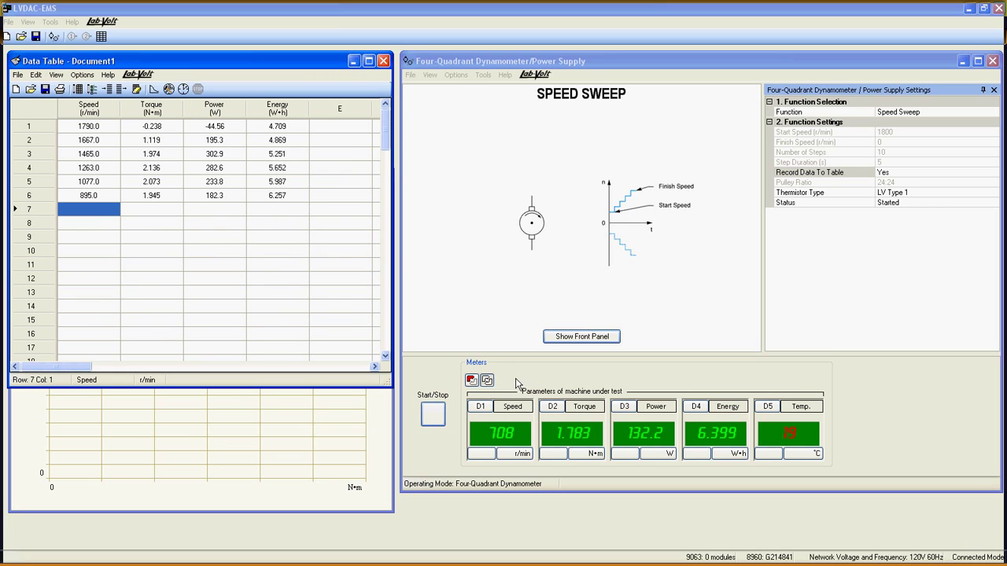
{"action": "left_click", "coordinate": [383, 439]}
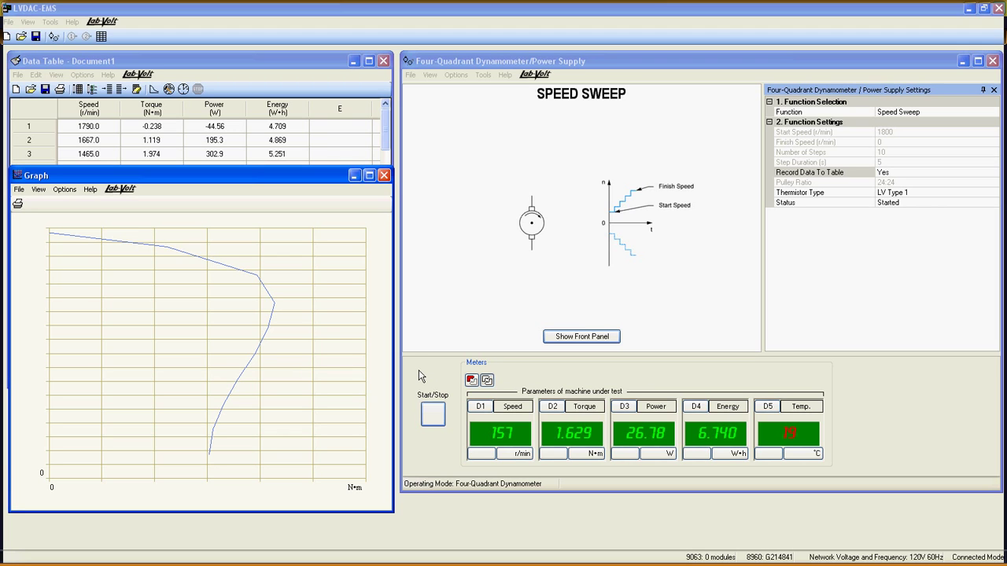
{"action": "left_click", "coordinate": [437, 420]}
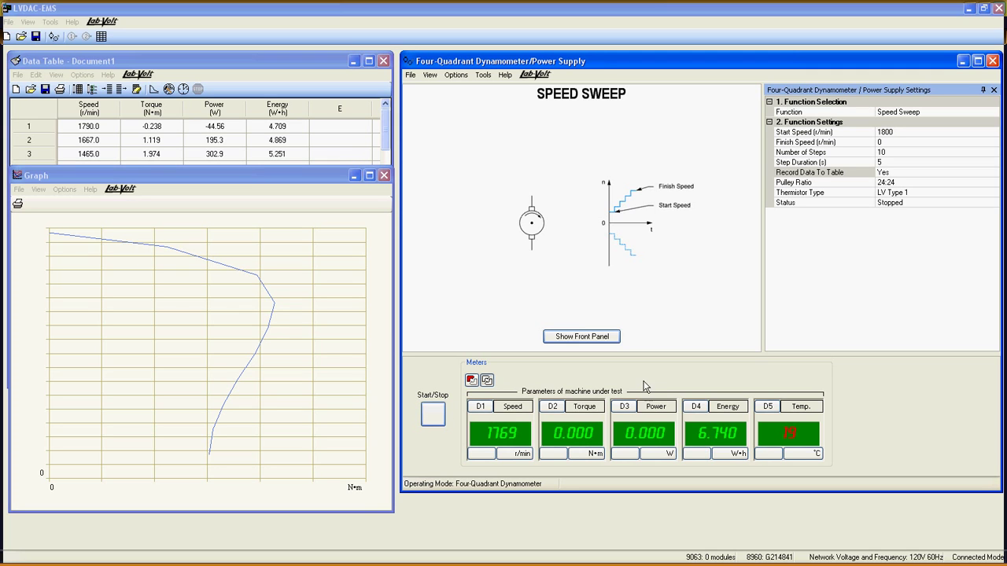